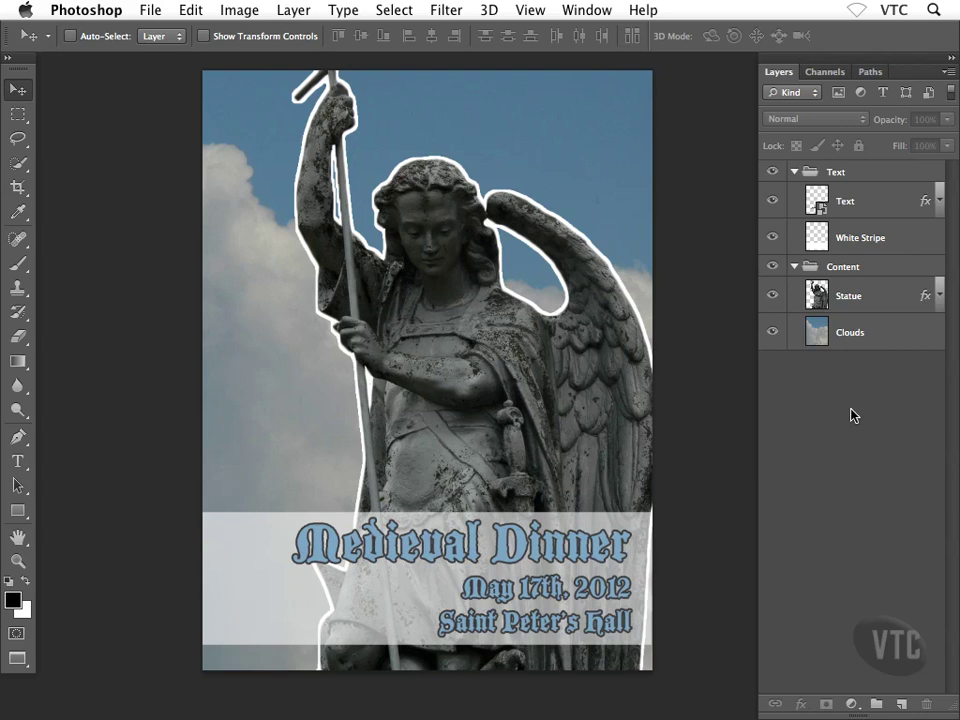
Select the Horizontal Type tool to add text to the poster.
click(18, 461)
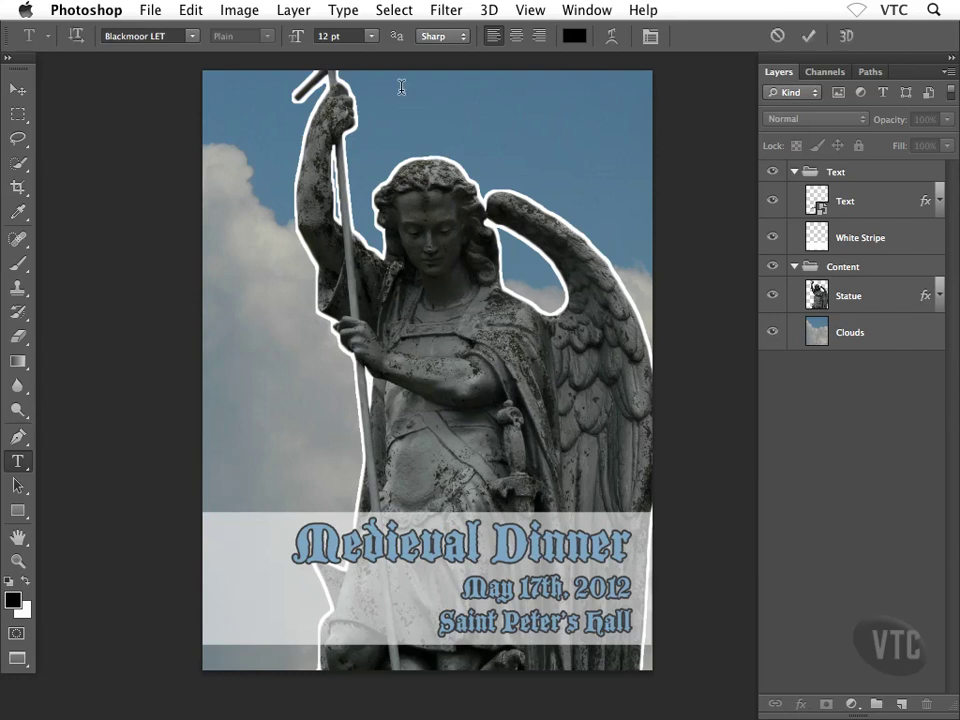
Type a headline line near the poster's top centre in Blackmoor LET 12 pt, then select all of it.
click(400, 88)
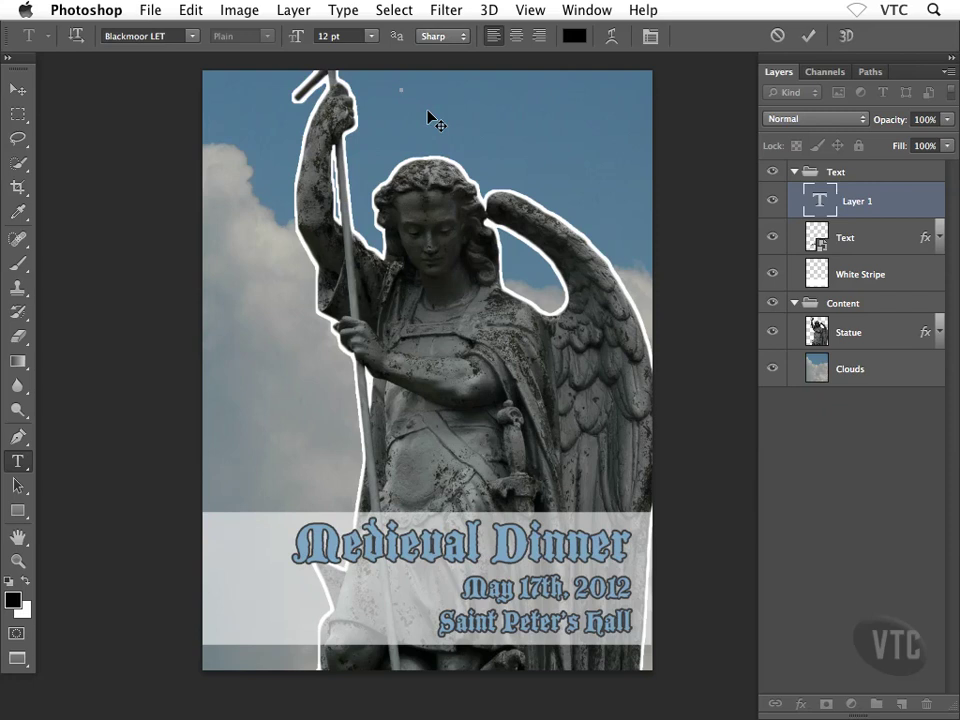
text(Text)
key(ctrl+a)
key(ctrl+a)
click(191, 37)
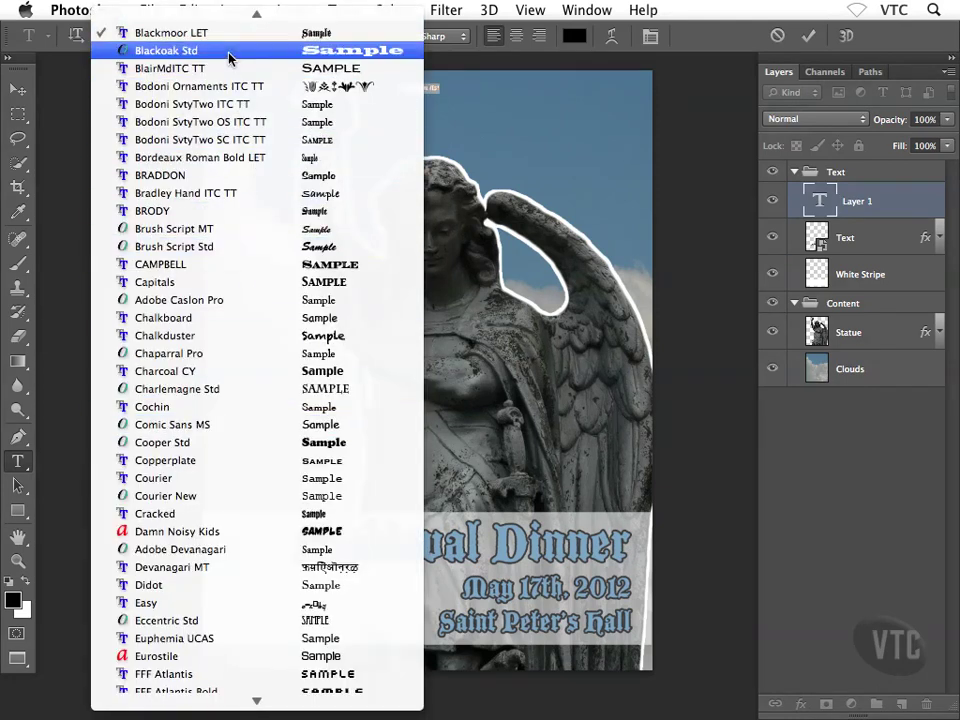
click(205, 34)
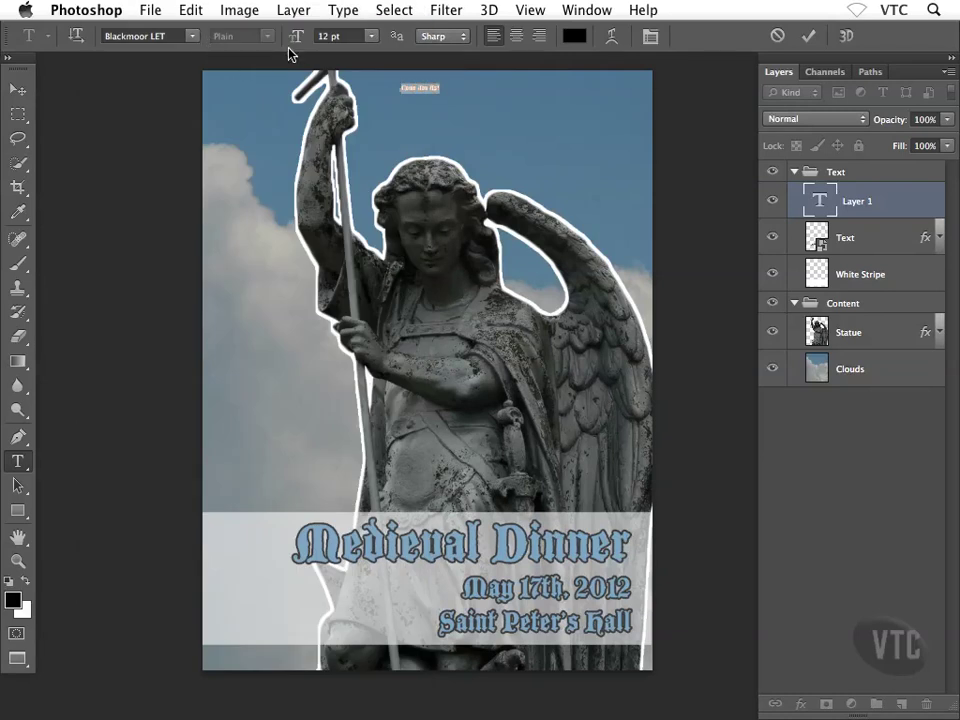
click(369, 40)
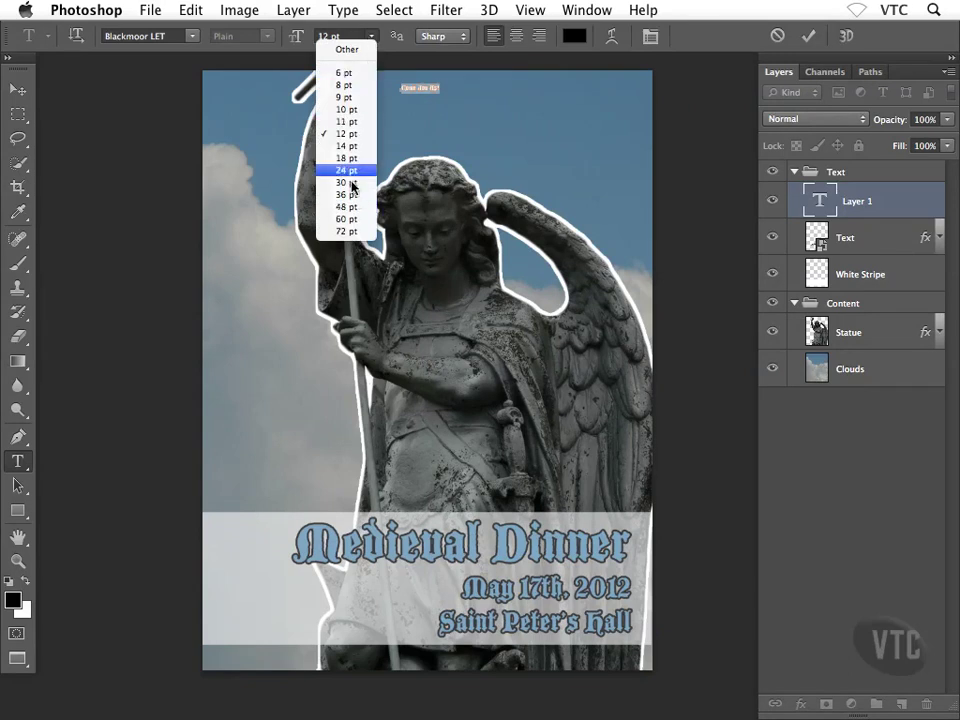
click(372, 41)
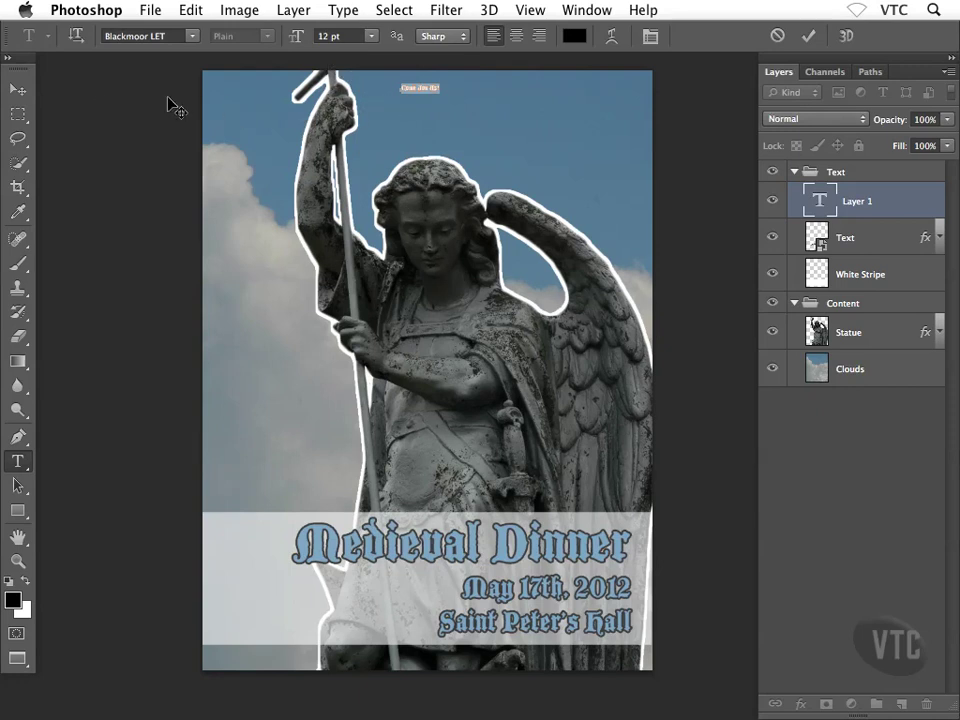
Scale the 'Come Jon Us!' headline to about 666% above the statue and apply the transform.
click(18, 90)
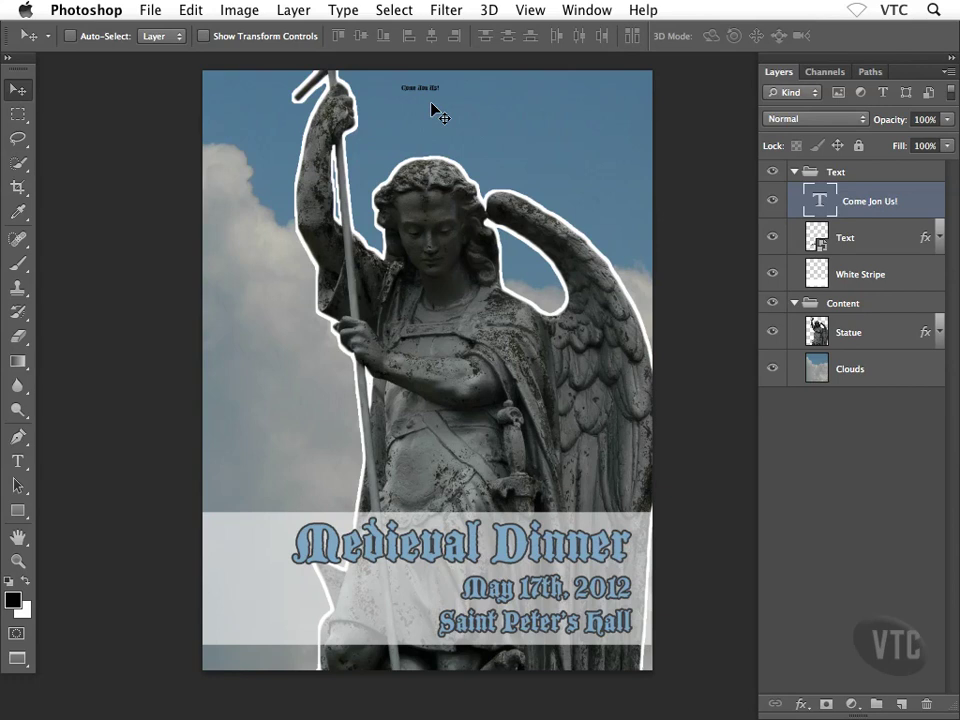
key(ctrl+t)
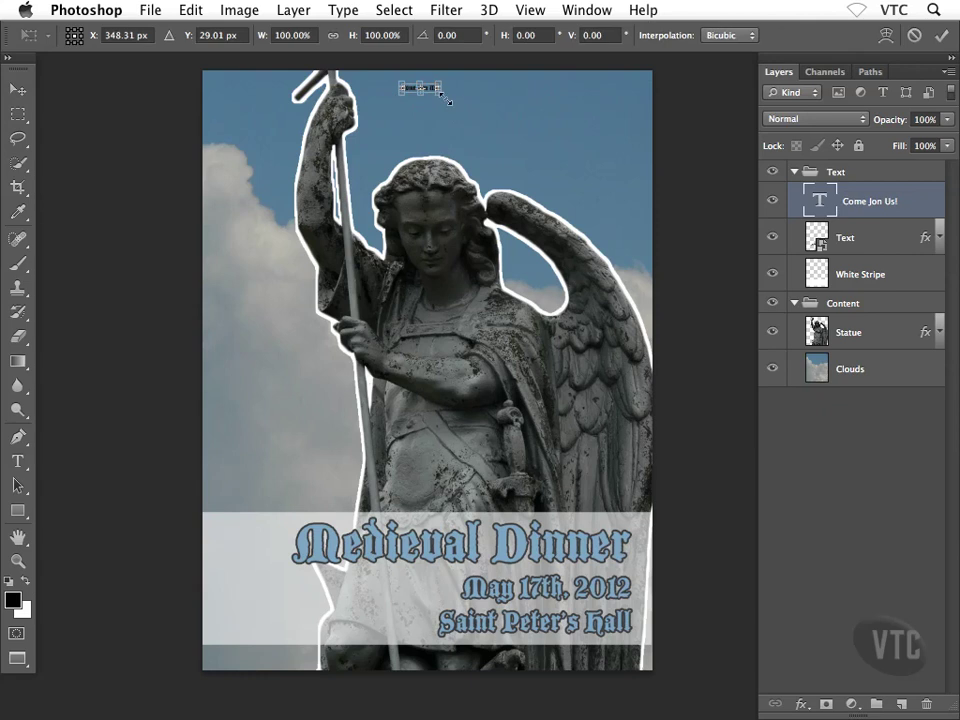
drag(446, 100, 598, 276)
drag(521, 332, 498, 206)
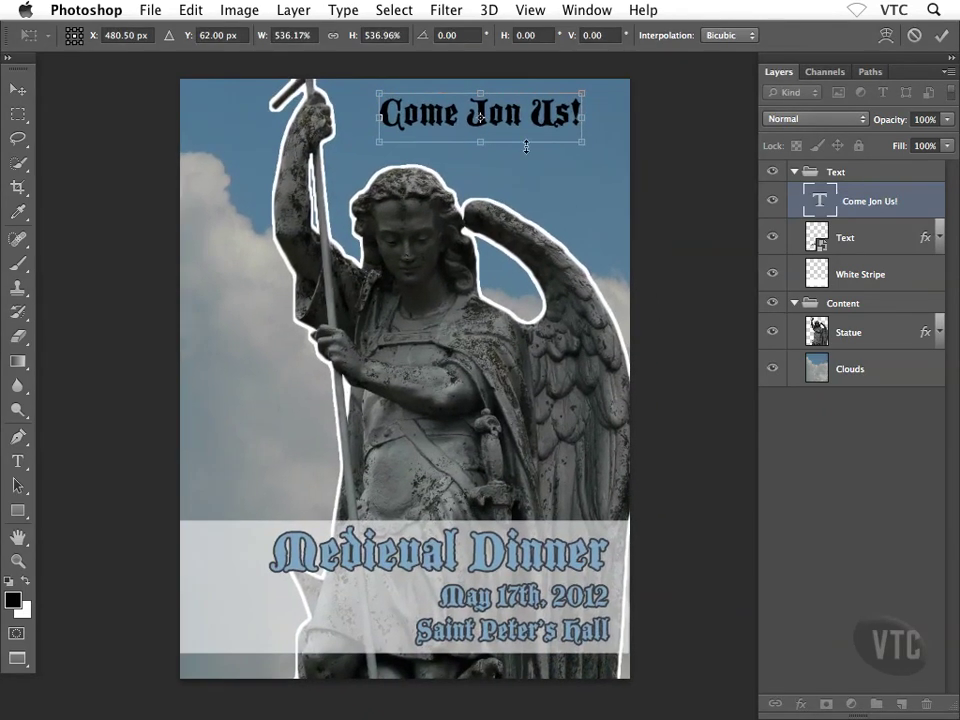
drag(517, 125, 497, 127)
drag(563, 145, 603, 186)
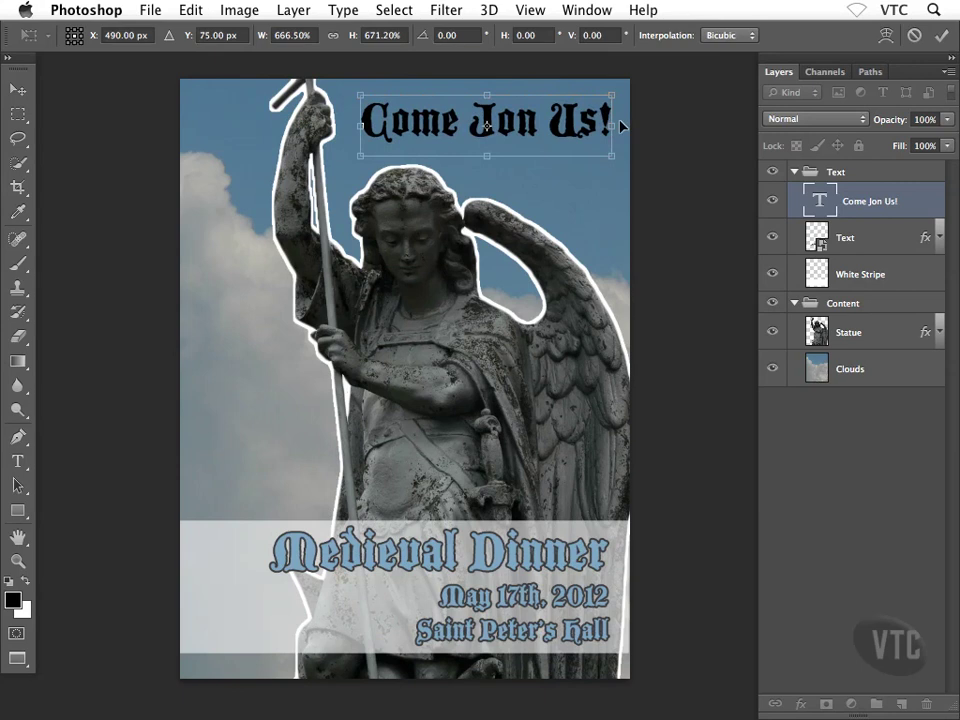
double_click(474, 146)
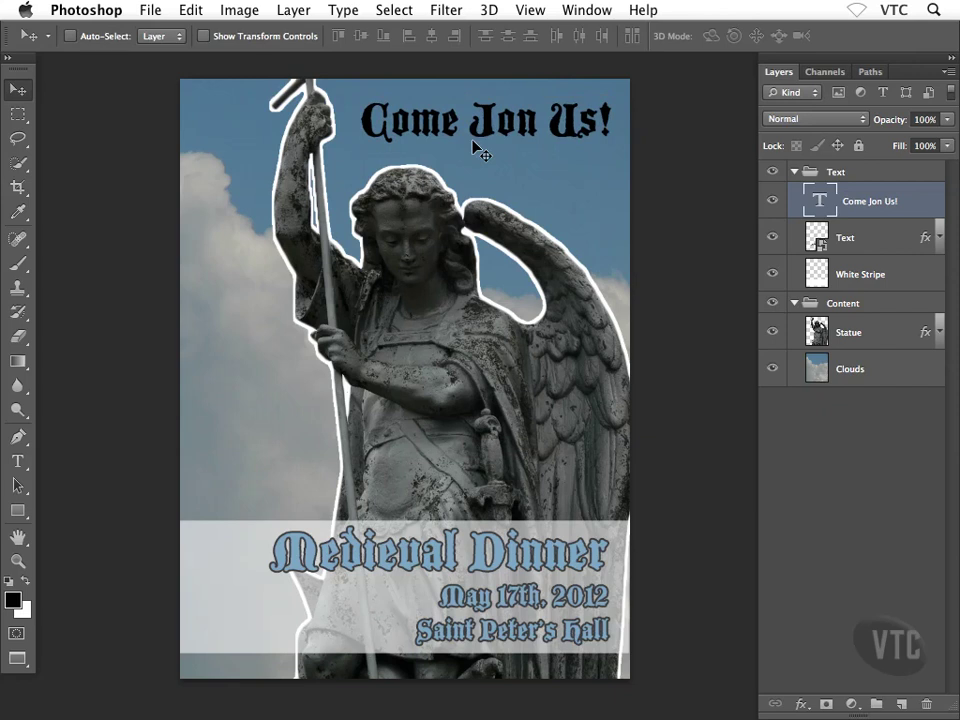
Insert 'i' into 'Jon' so the headline reads 'Come Join Us!' and commit it.
click(18, 461)
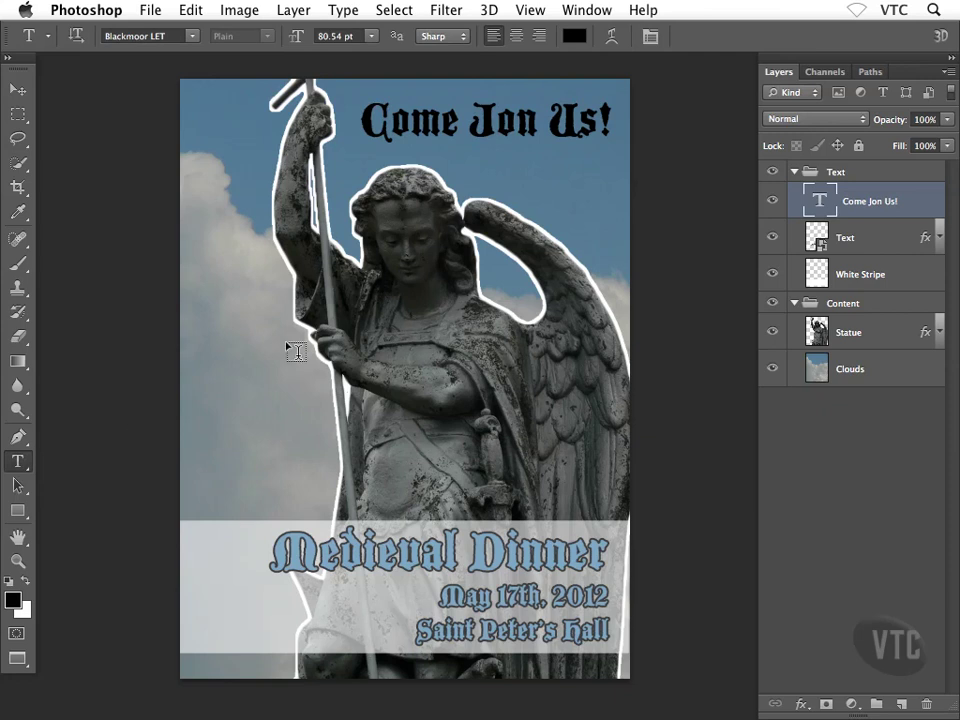
click(500, 154)
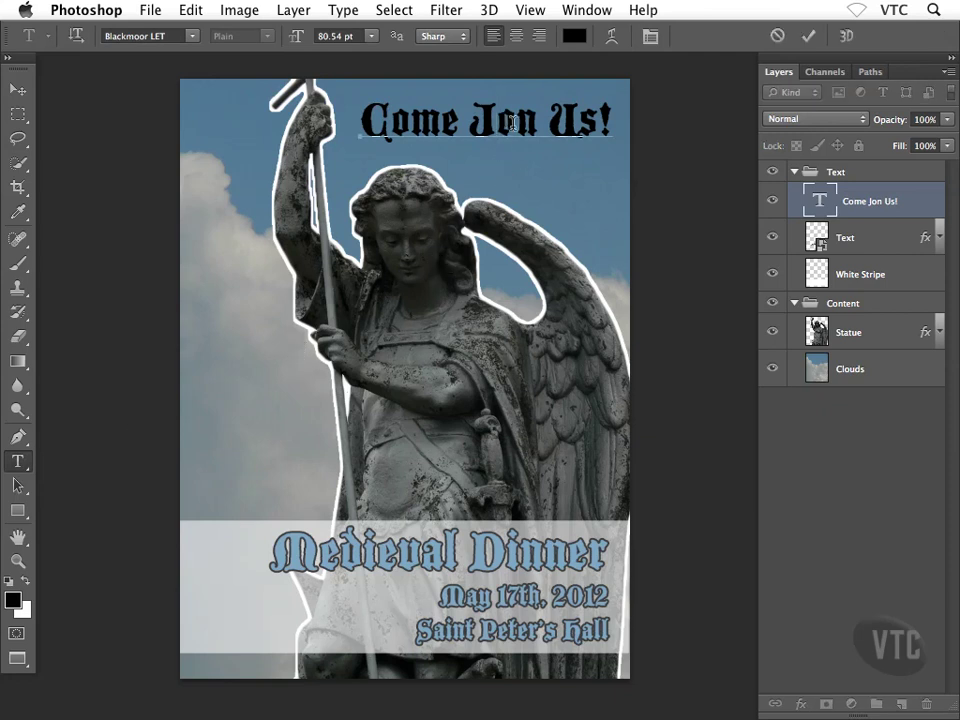
click(512, 122)
text(i)
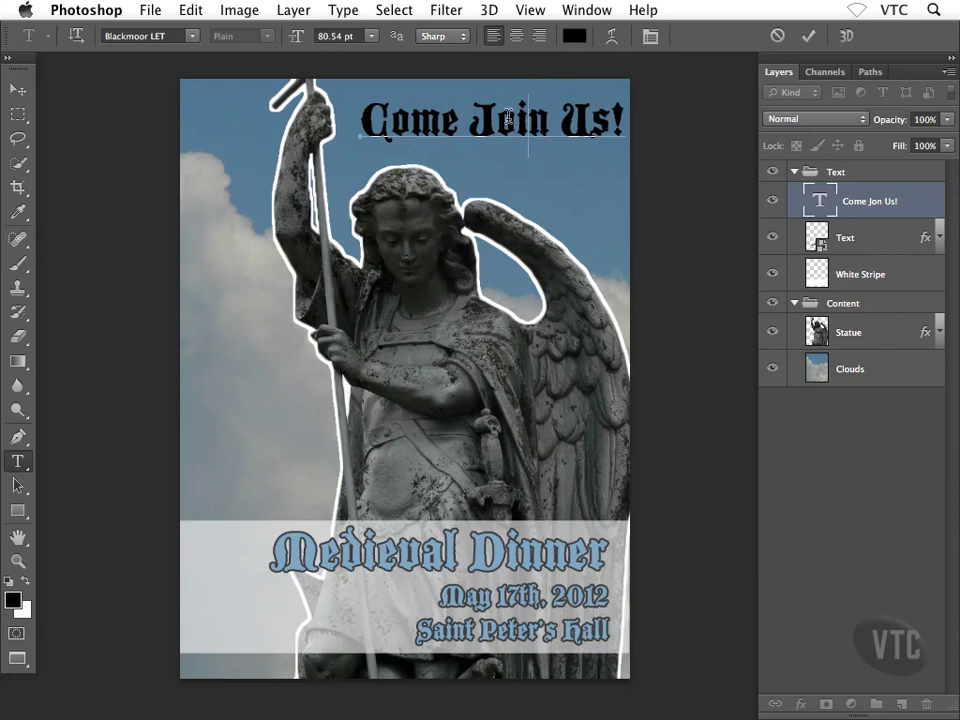
drag(469, 120, 548, 120)
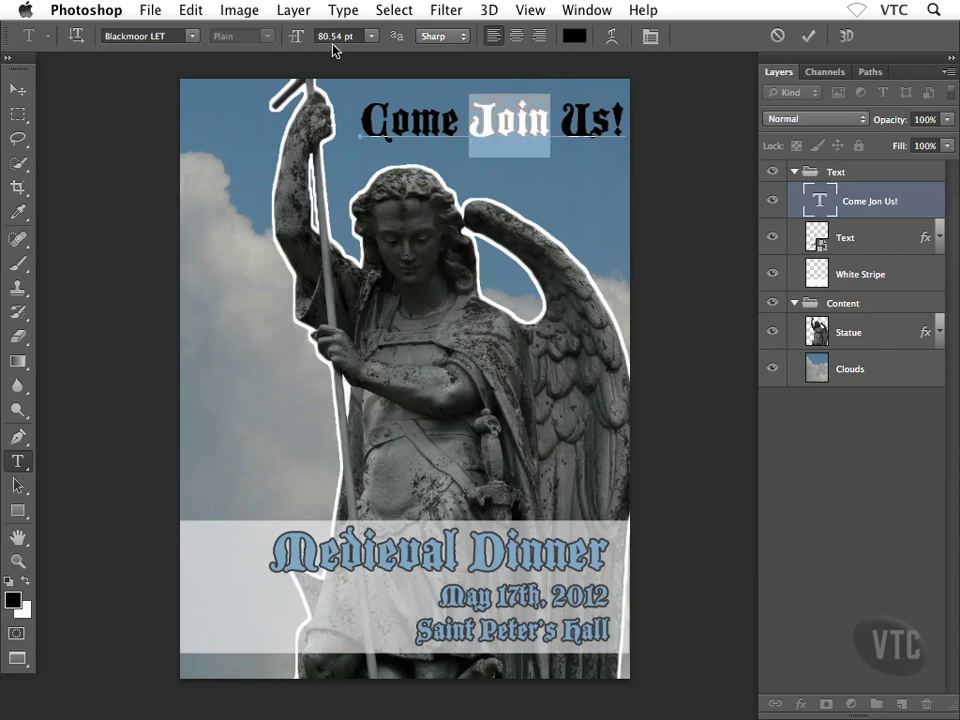
click(410, 118)
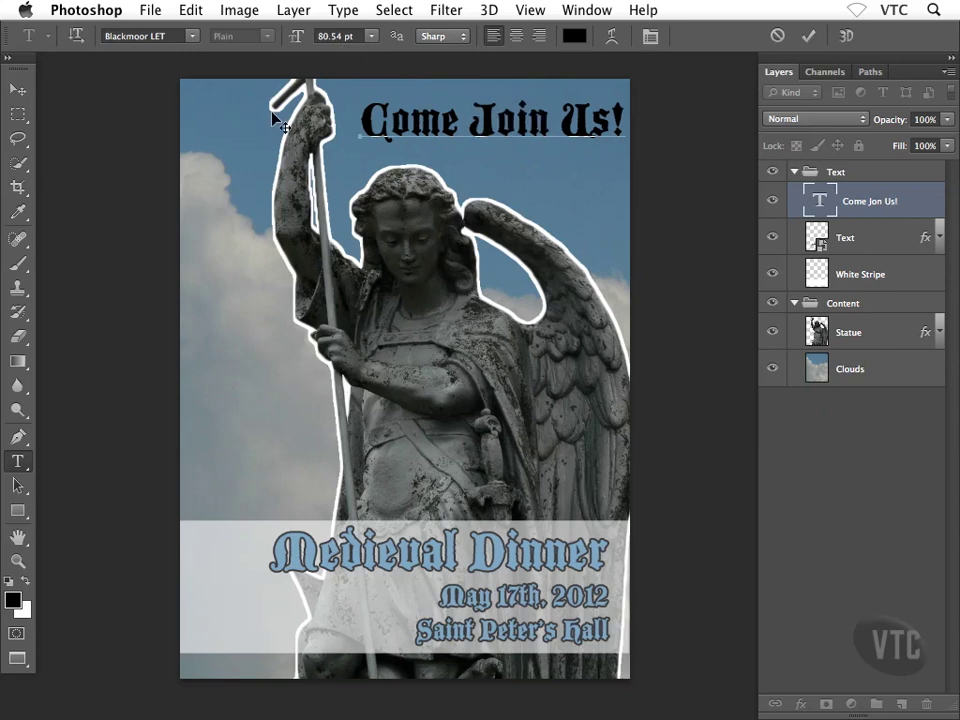
click(17, 89)
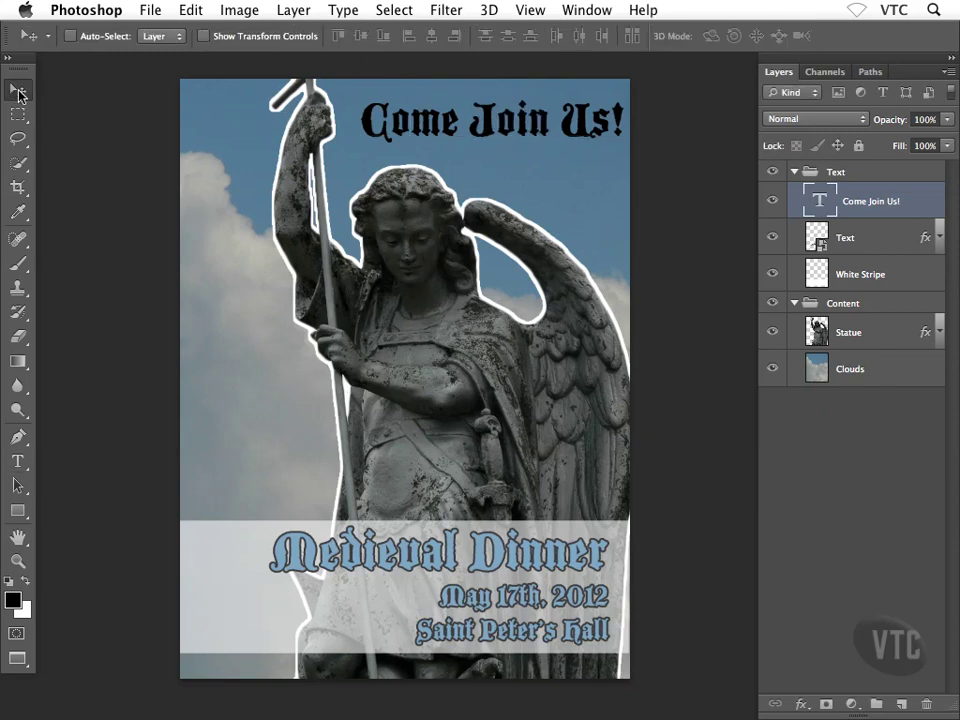
Nudge the headline three steps to the left.
key(Left)
key(Left)
key(Left)
key(Left)
key(Left)
key(Left)
key(Left)
key(Left)
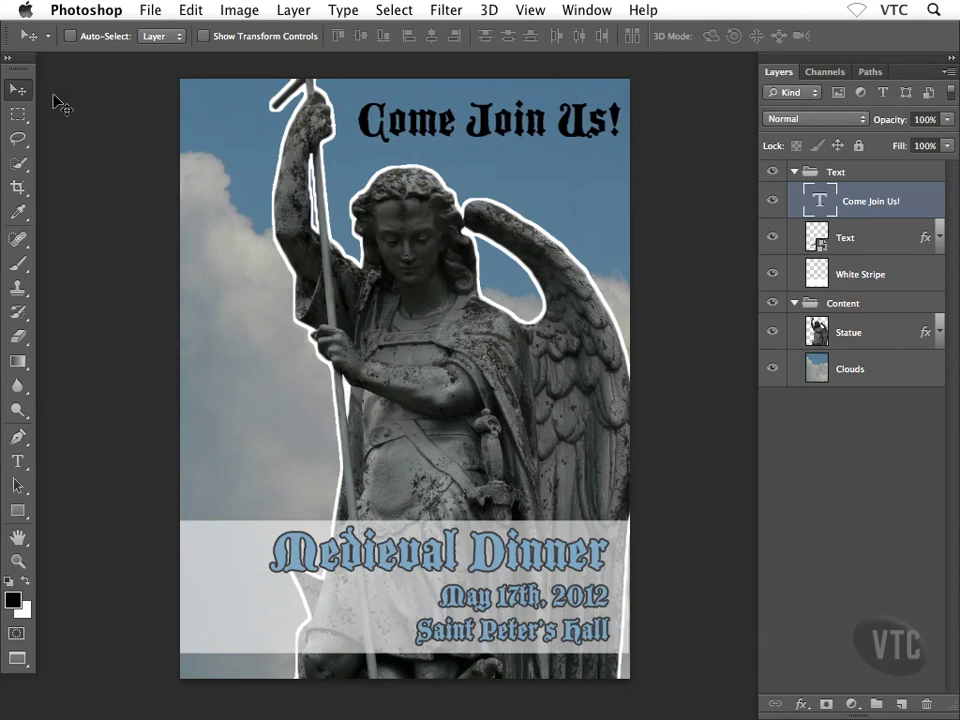
key(Left)
key(Left)
key(Left)
key(Left)
key(Left)
key(Left)
key(Left)
key(Left)
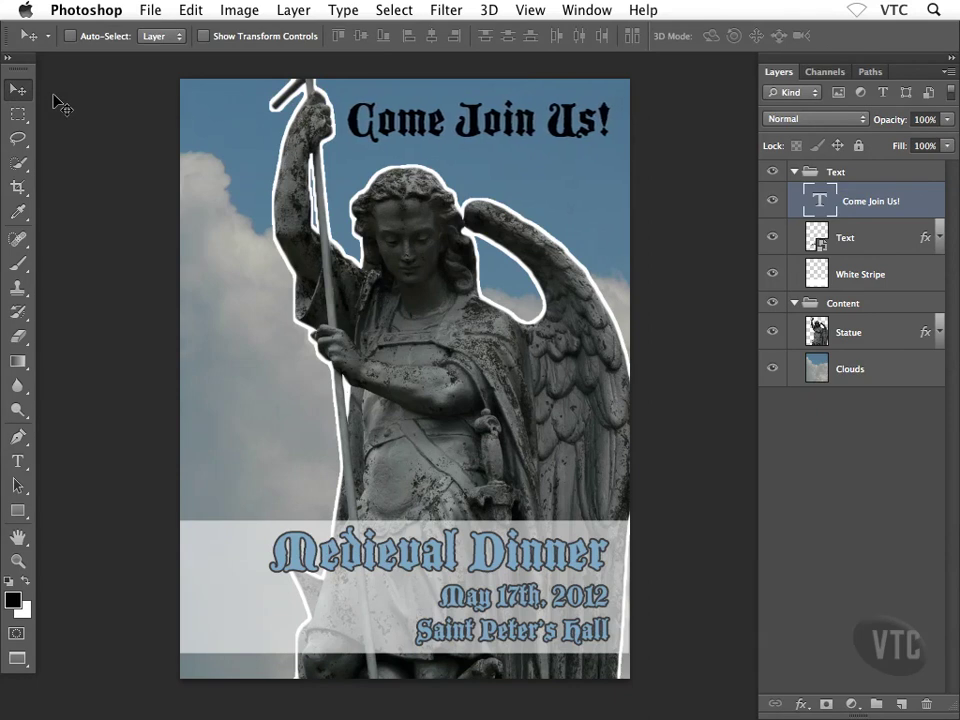
key(Left)
key(Left)
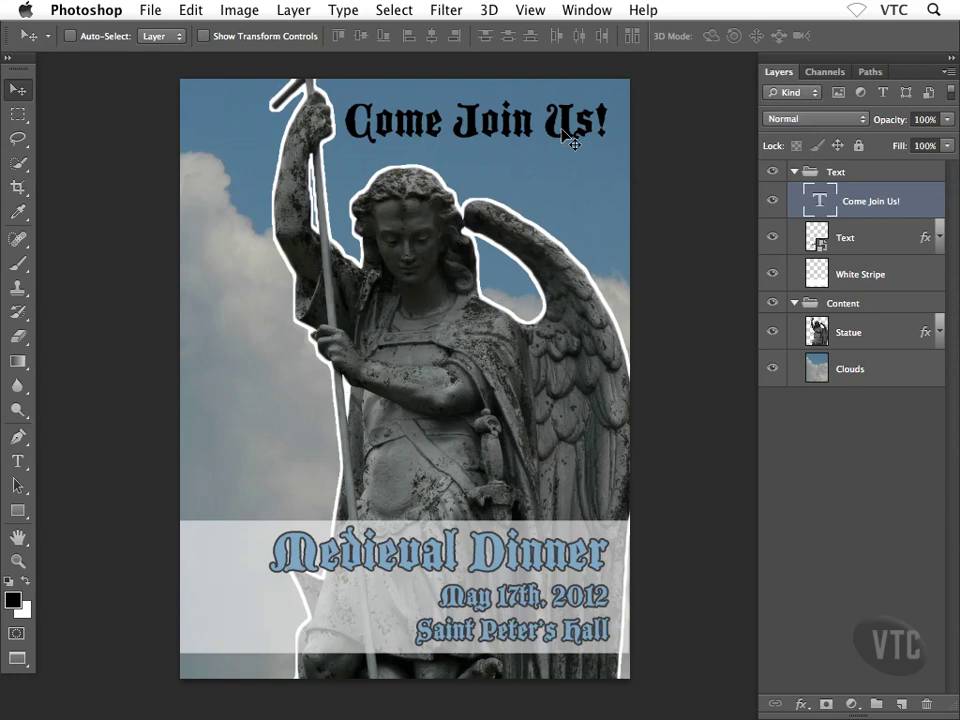
Copy the blue layer style from the Medieval Dinner Text layer.
click(820, 248)
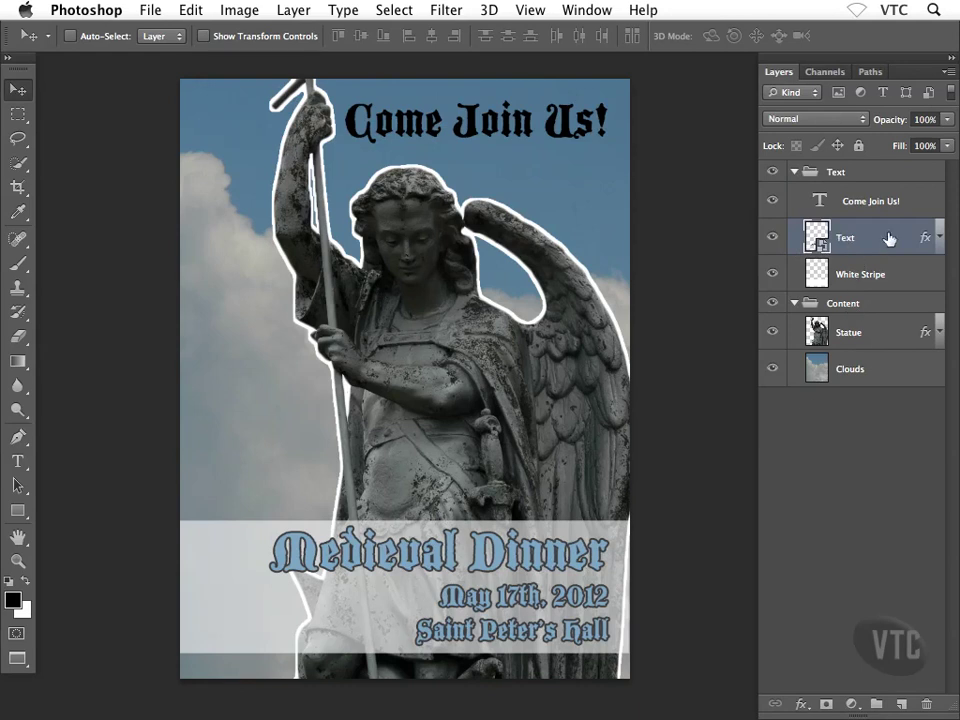
click(771, 238)
click(771, 238)
click(771, 238)
click(771, 238)
right_click(878, 244)
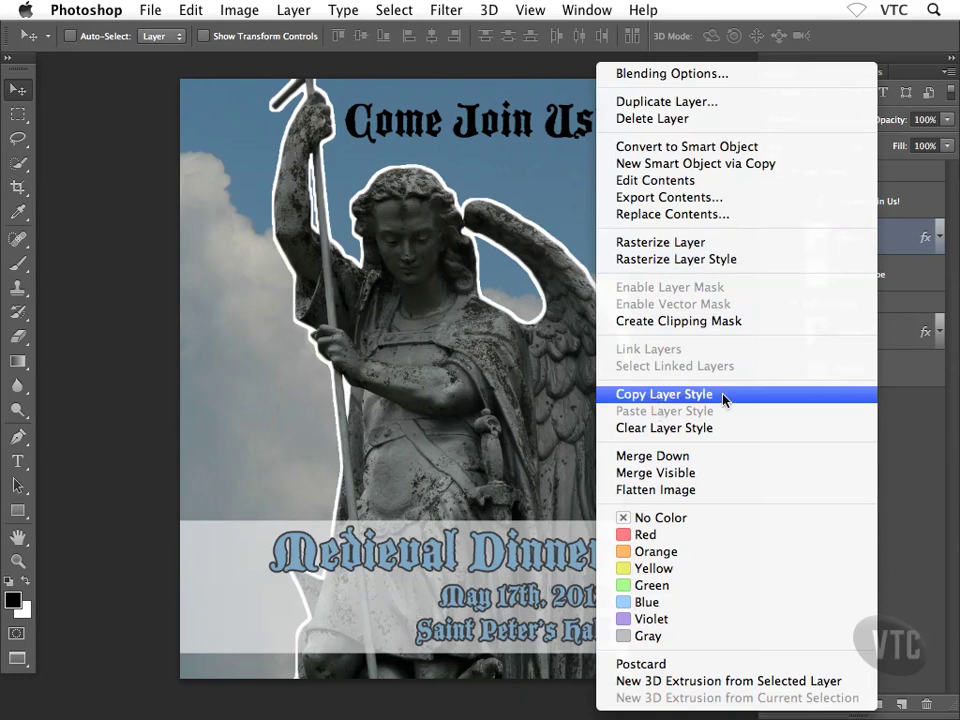
click(660, 400)
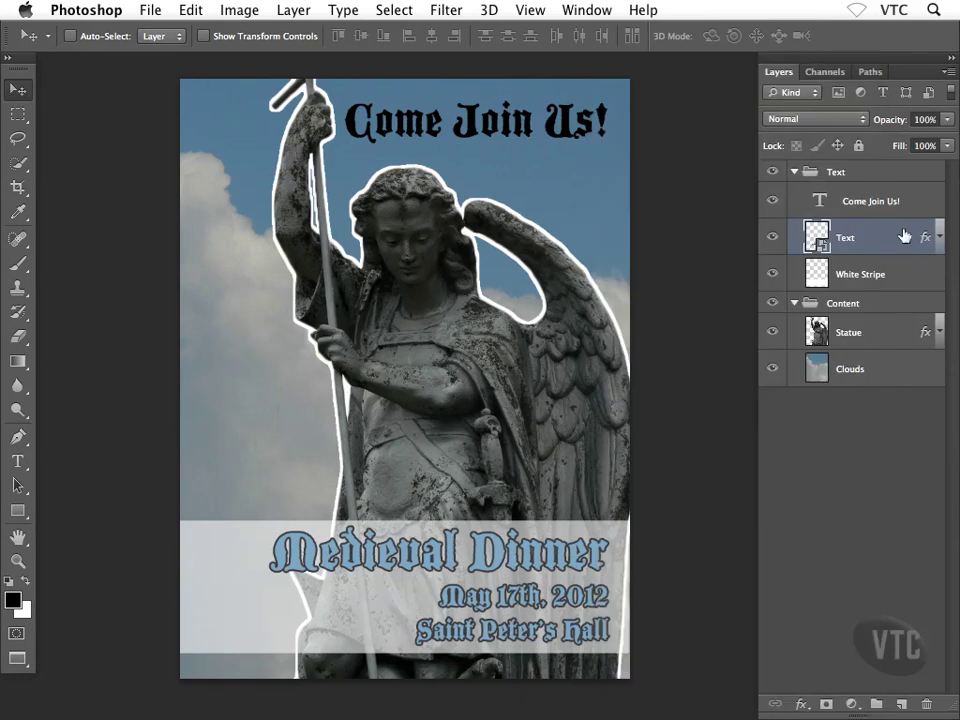
Paste the copied stroke and colour overlay style onto the Come Join Us! layer.
click(820, 203)
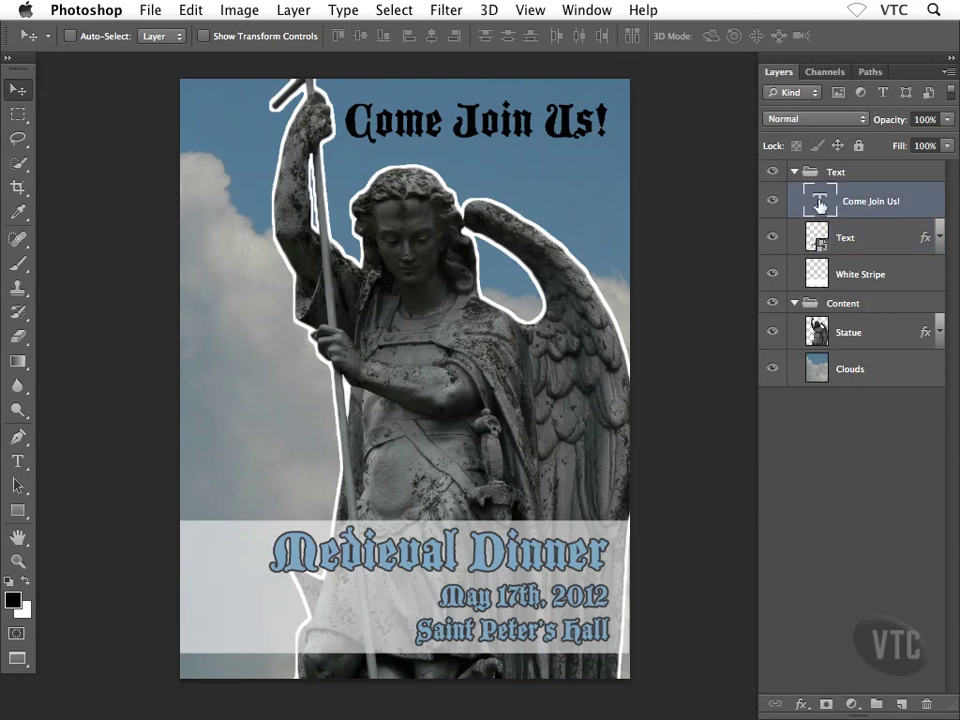
right_click(877, 205)
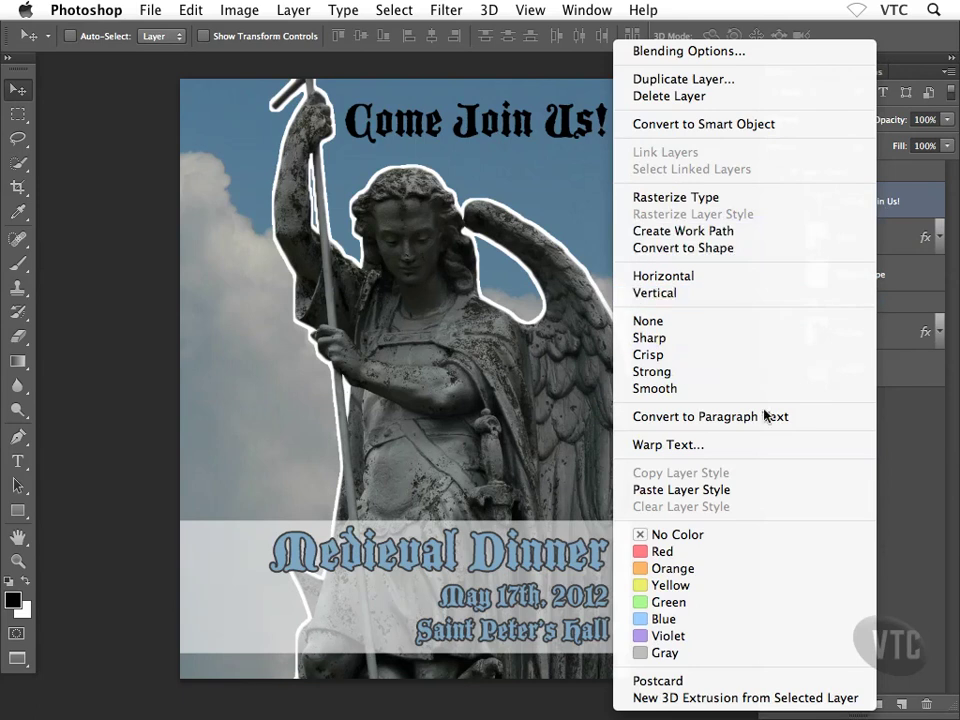
click(737, 491)
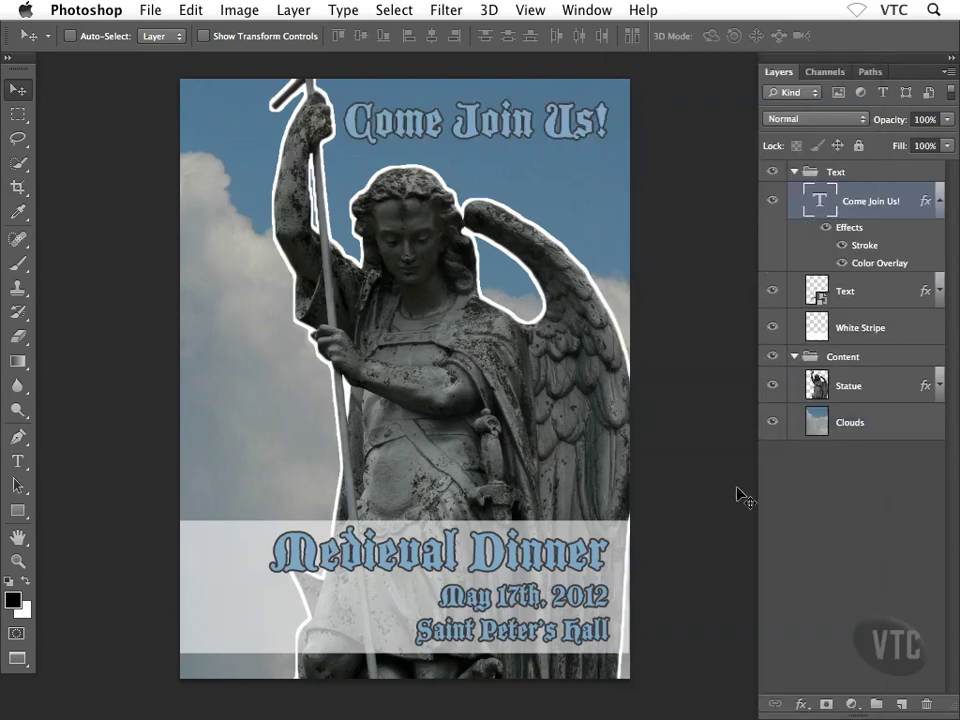